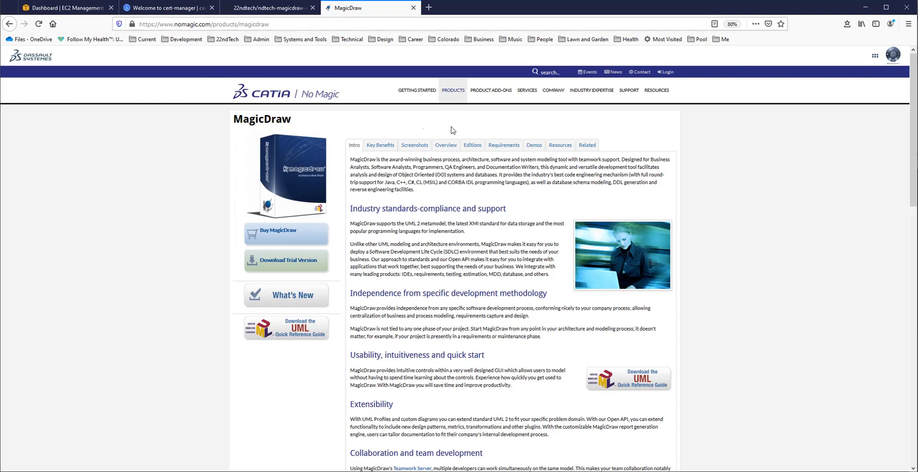
# Step: Examine the ndtech-magicdraw-eclipse GitHub repository page, its URL and its MagicDraw submodule folder
pyautogui.click(253, 9)
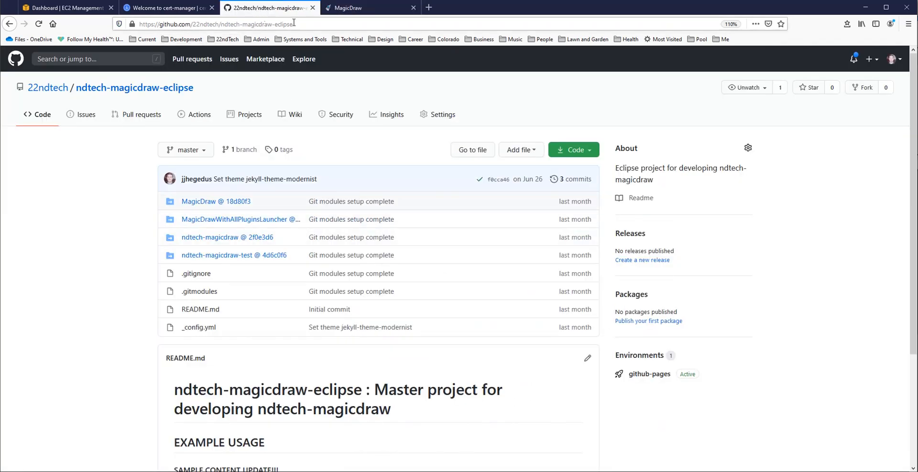
pyautogui.click(308, 22)
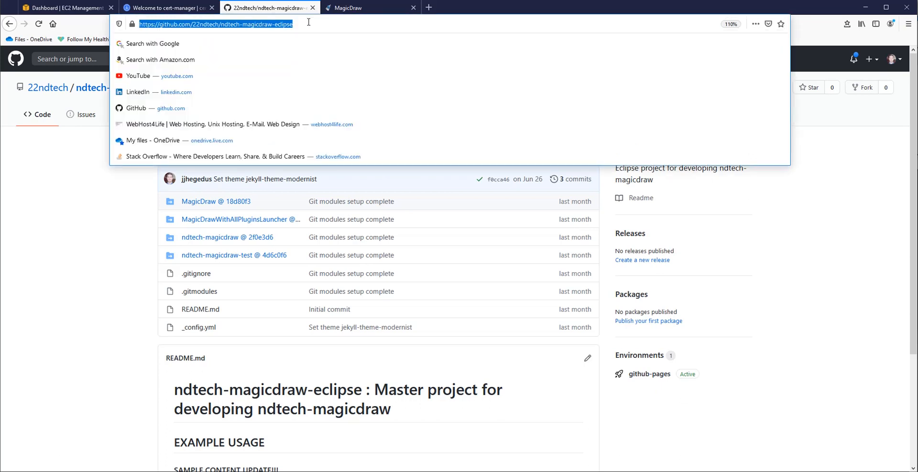
pyautogui.click(308, 22)
pyautogui.moveTo(299, 24); pyautogui.dragTo(220, 24)
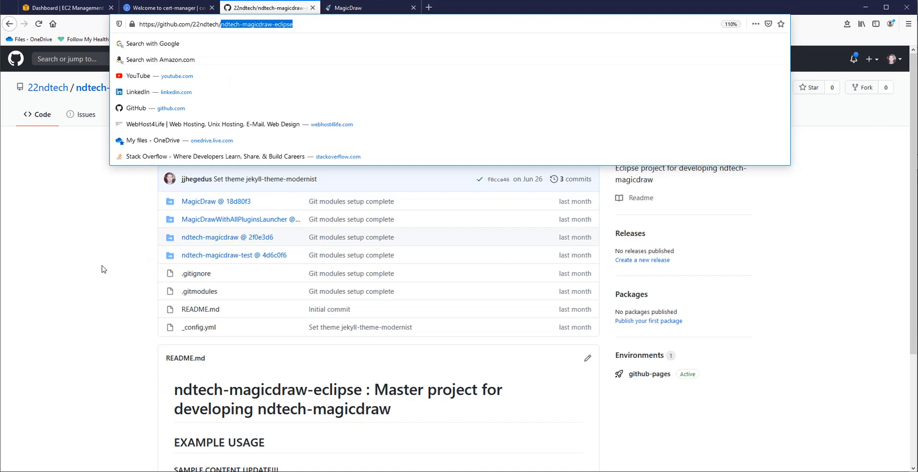
pyautogui.click(102, 269)
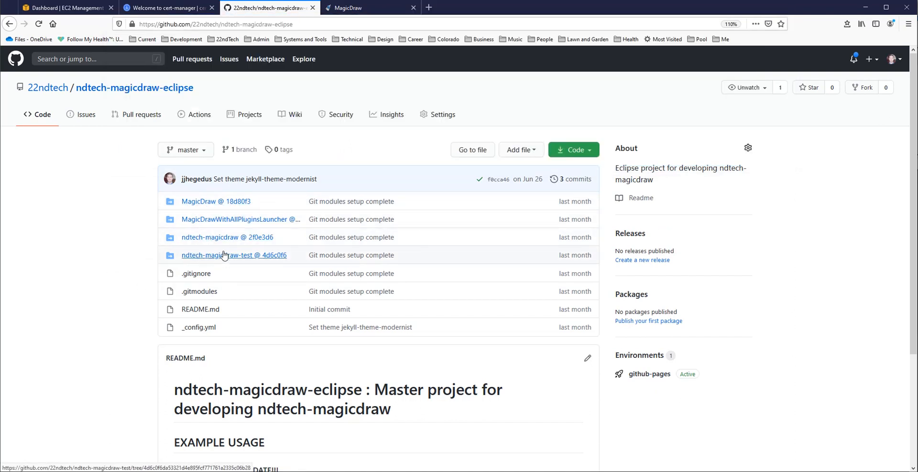
pyautogui.click(212, 203)
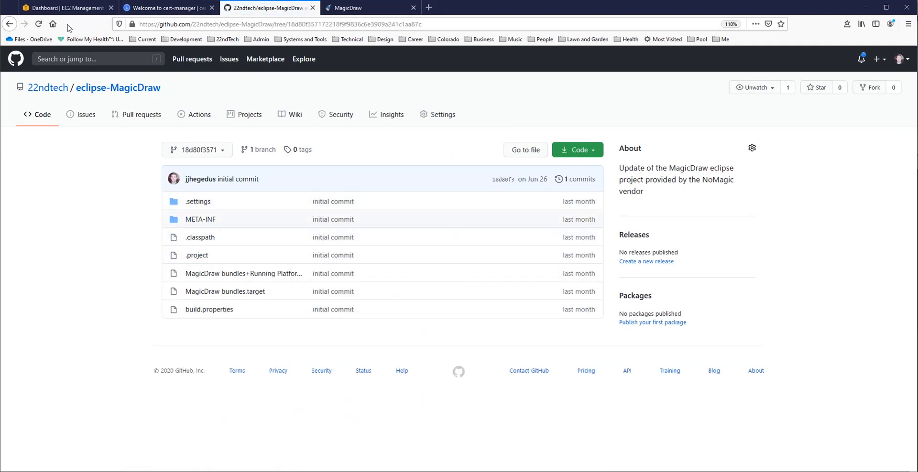
pyautogui.click(8, 25)
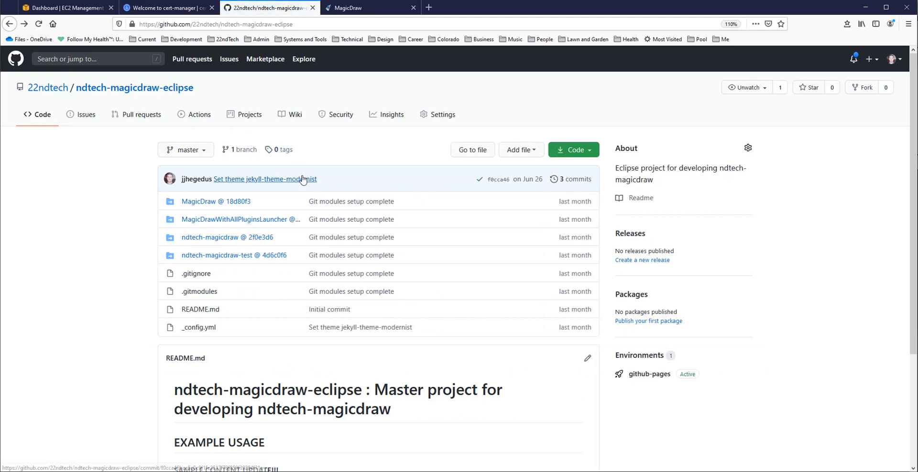
# Step: Open the repository's Code clone options and switch to the Developer PowerShell window
pyautogui.click(579, 154)
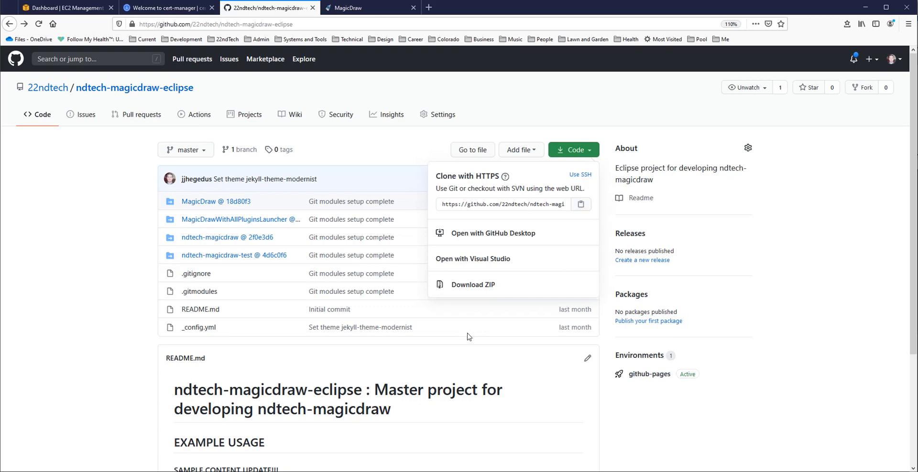
pyautogui.hotkey('alt', 'Tab')
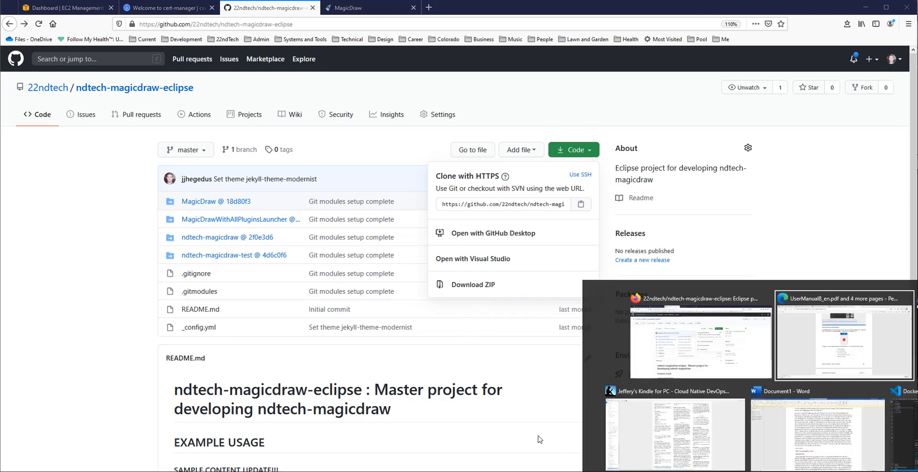
pyautogui.hotkey('alt', 'Tab')
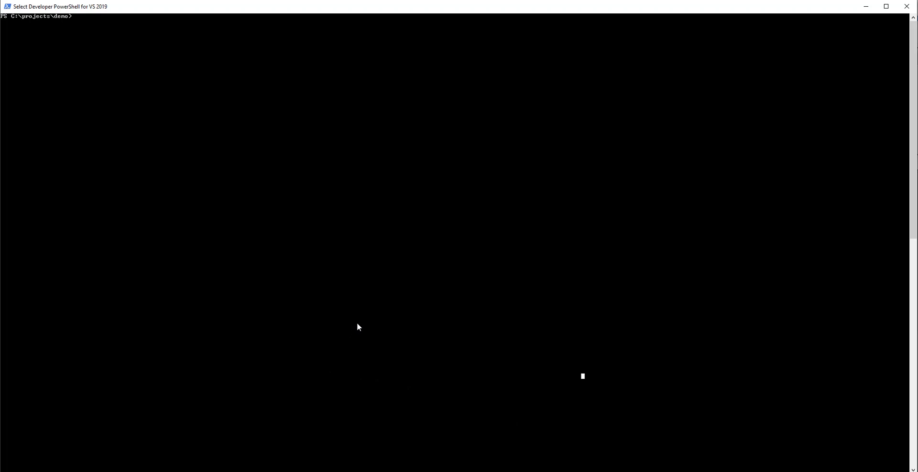
# Step: List the contents of C:\projects\demo with dir
pyautogui.write('dir')
pyautogui.press('Return')
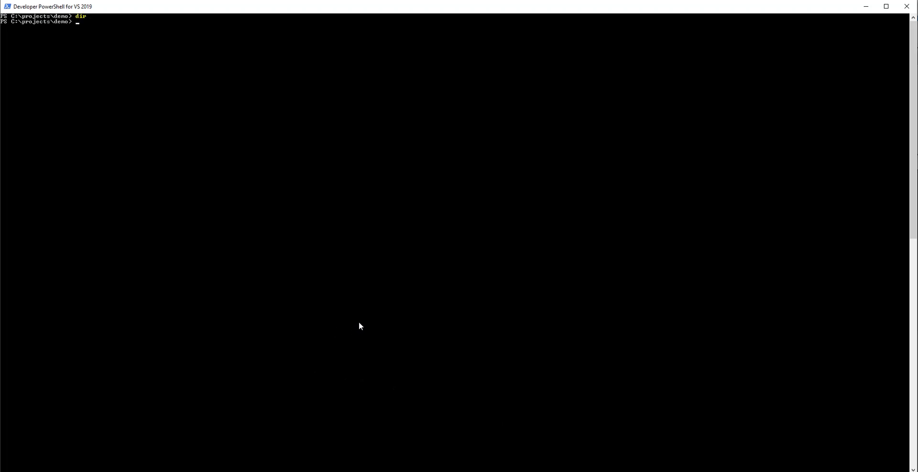
# Step: Clone the ndtech-magicdraw-eclipse repository using git clone with --recurse-submodules --remote-submodules
pyautogui.write('mkdir demos')
pyautogui.press('Escape')
pyautogui.write('git clone')
pyautogui.write('https://github.com/22ndtech/ndtech-magicdraw-eclipse.git --recurse-submodules --remote-submodules')
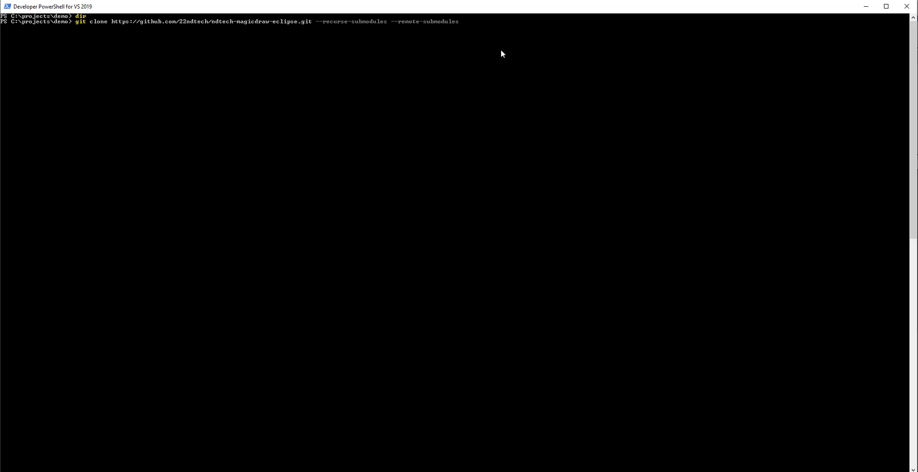
pyautogui.press('Return')
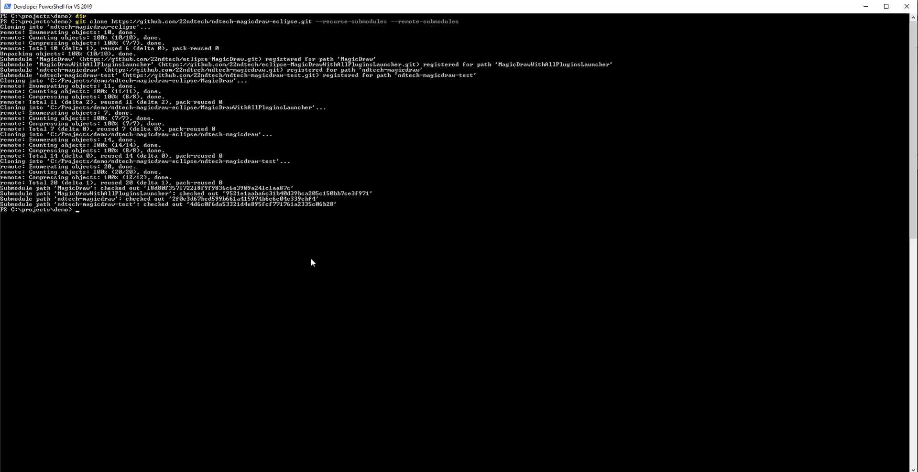
# Step: Change into the ndtech-magicdraw-eclipse folder and list its contents
pyautogui.write('ls')
pyautogui.press('Return')
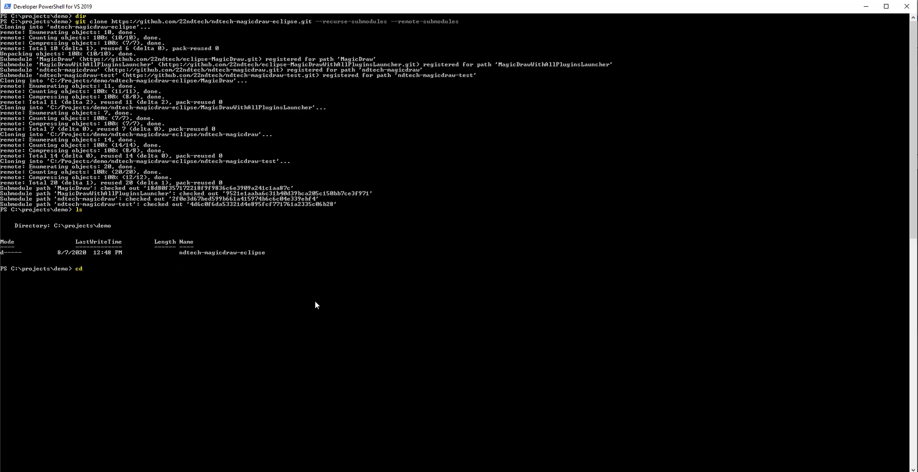
pyautogui.write('cd nd')
pyautogui.press('Tab')
pyautogui.press('Return')
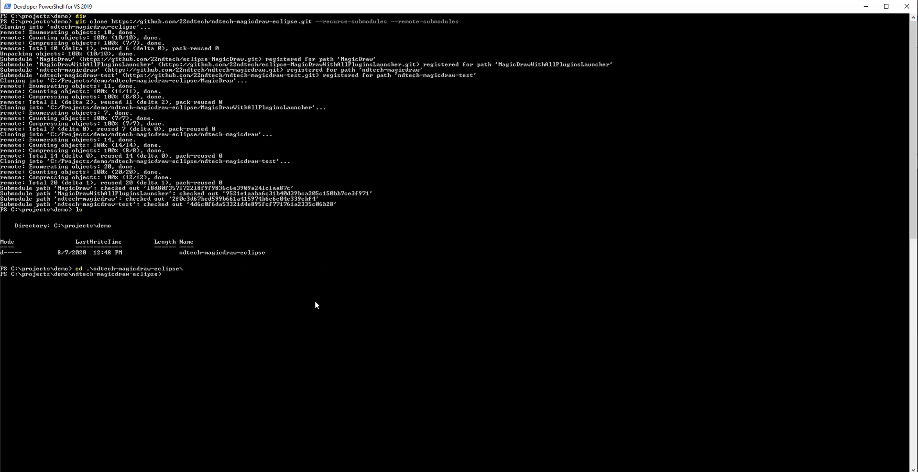
pyautogui.write('ls')
pyautogui.press('Return')
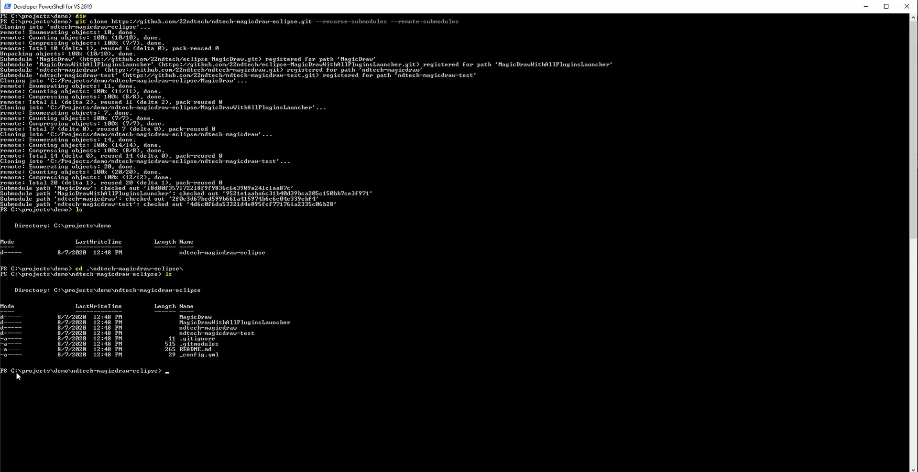
# Step: Copy the current folder path and launch Eclipse with C:\projects\demo\ndtech-magicdraw-eclipse as the workspace
pyautogui.moveTo(14, 372); pyautogui.dragTo(157, 376)
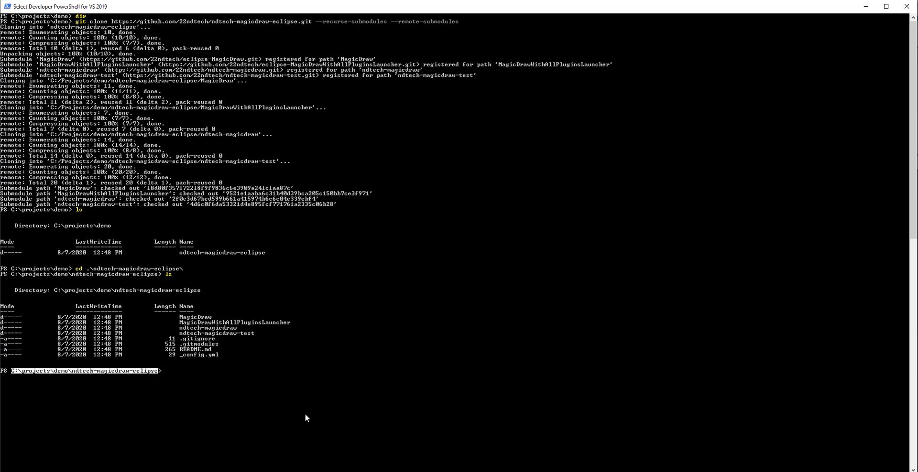
pyautogui.hotkey('ctrl', 'c')
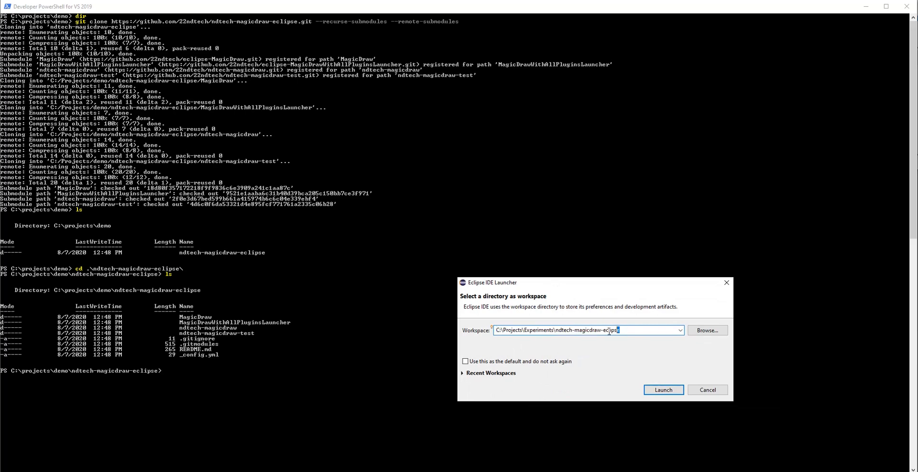
pyautogui.hotkey('ctrl', 'v')
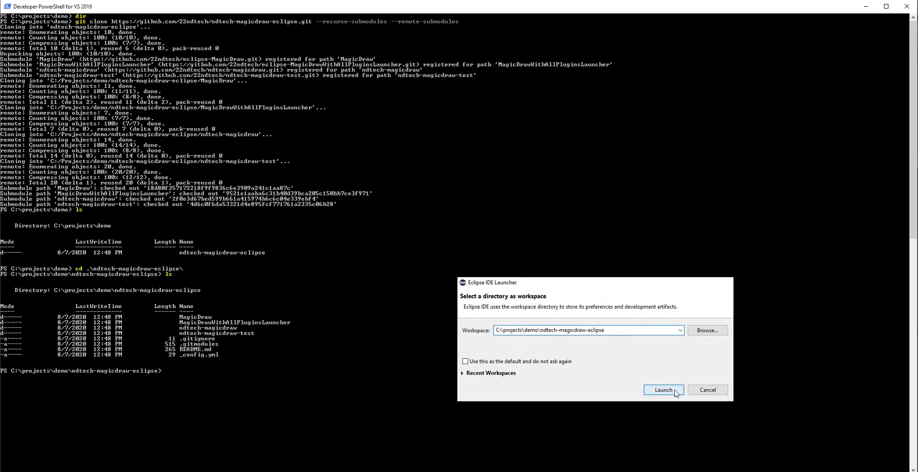
pyautogui.click(675, 390)
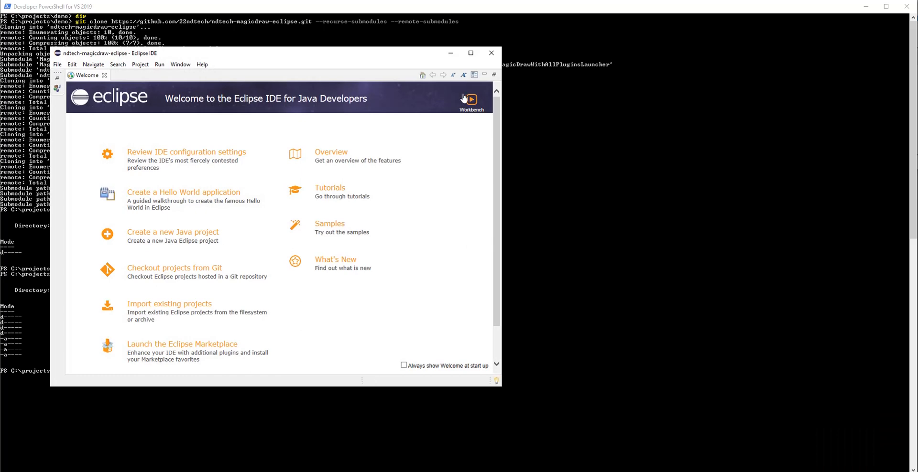
# Step: Go to the workbench and maximize the Eclipse window
pyautogui.click(474, 106)
pyautogui.moveTo(315, 57); pyautogui.dragTo(6, 7)
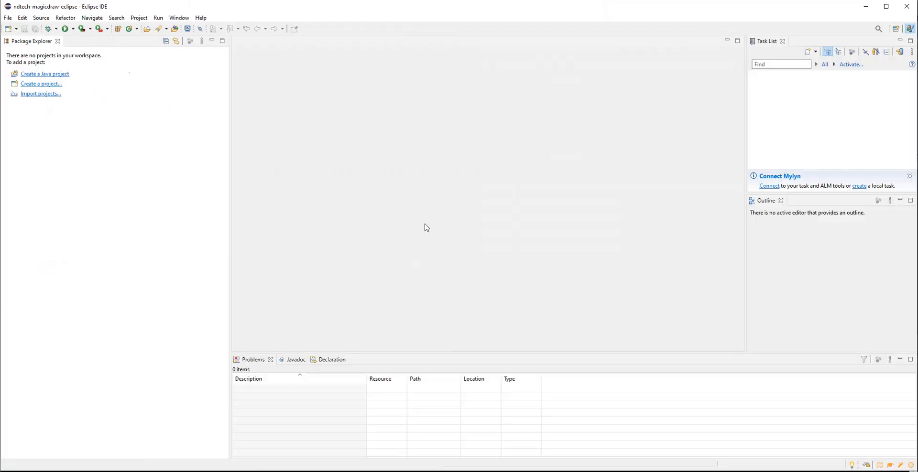
# Step: Import the existing projects from C:\projects\demo\ndtech-magicdraw-eclipse into the workspace
pyautogui.click(38, 94)
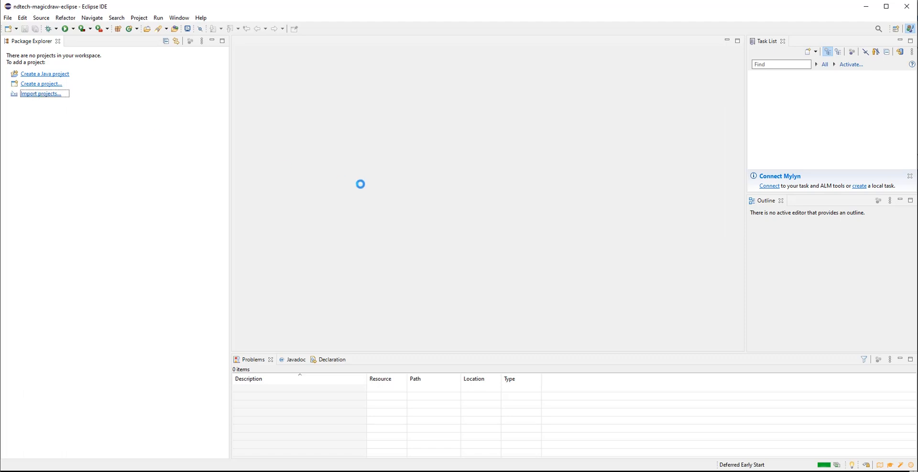
pyautogui.click(358, 163)
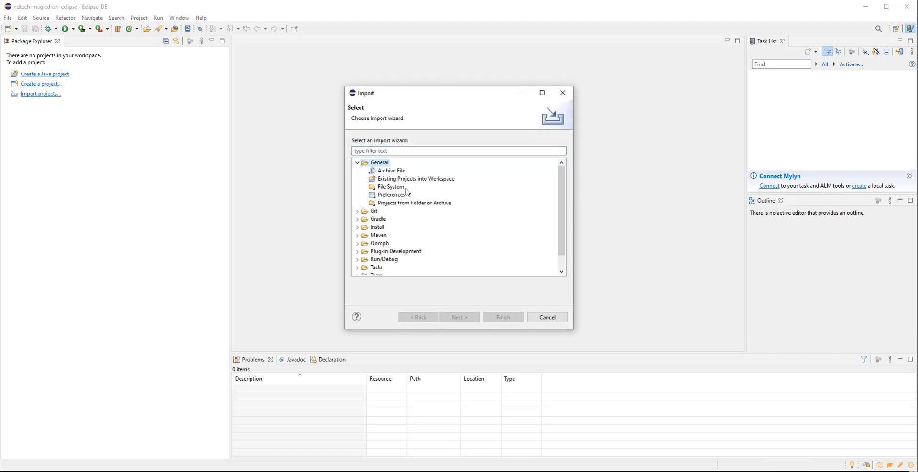
pyautogui.doubleClick(396, 181)
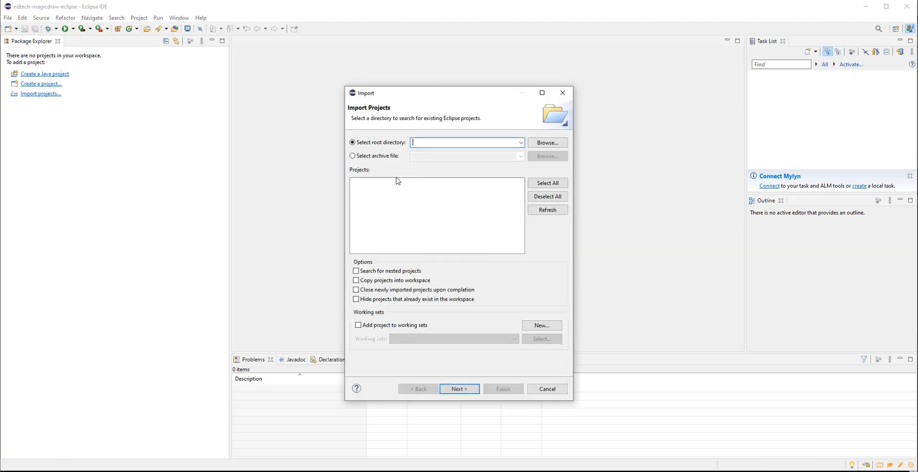
pyautogui.click(545, 142)
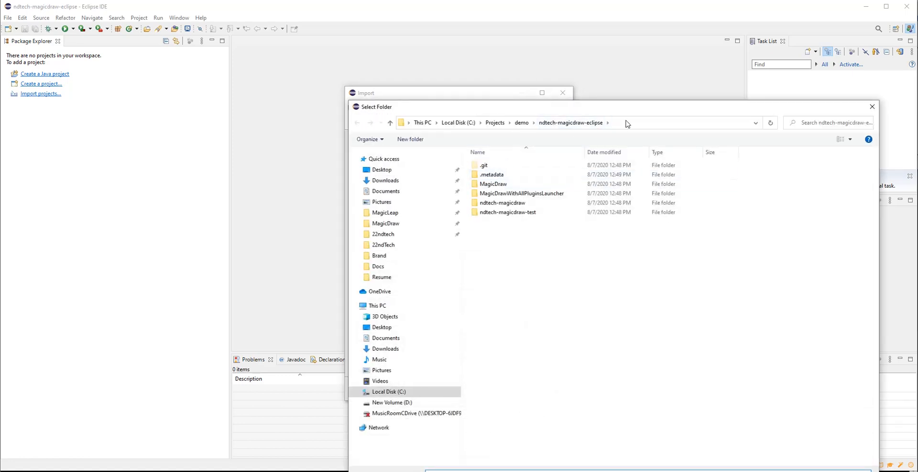
pyautogui.click(627, 123)
pyautogui.write('C:\\Projects\\demo\\ndtech-magicdraw-eclipse')
pyautogui.press('Return')
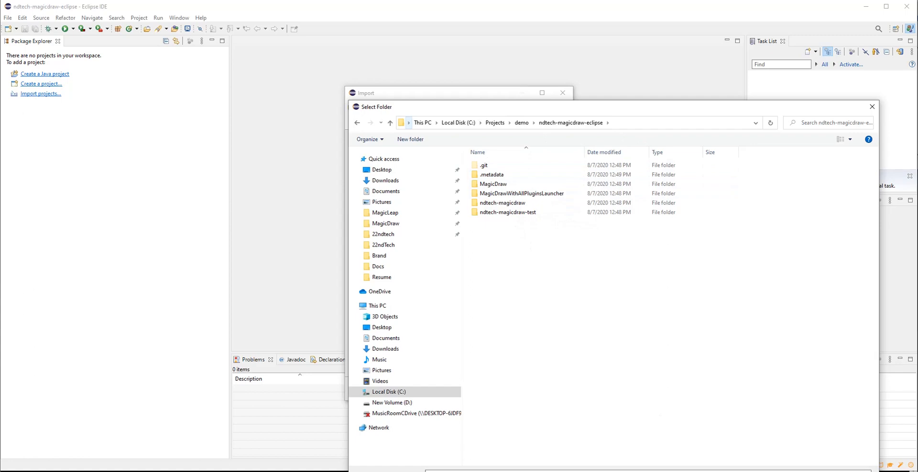
pyautogui.press('Return')
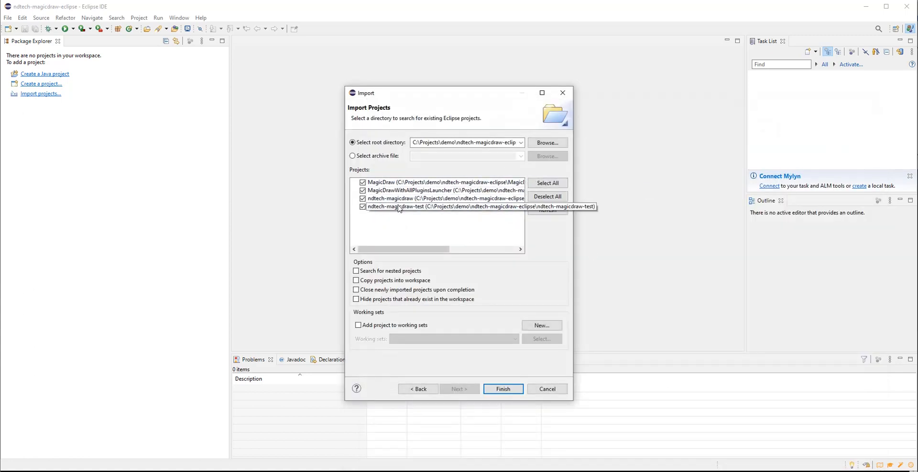
pyautogui.click(504, 388)
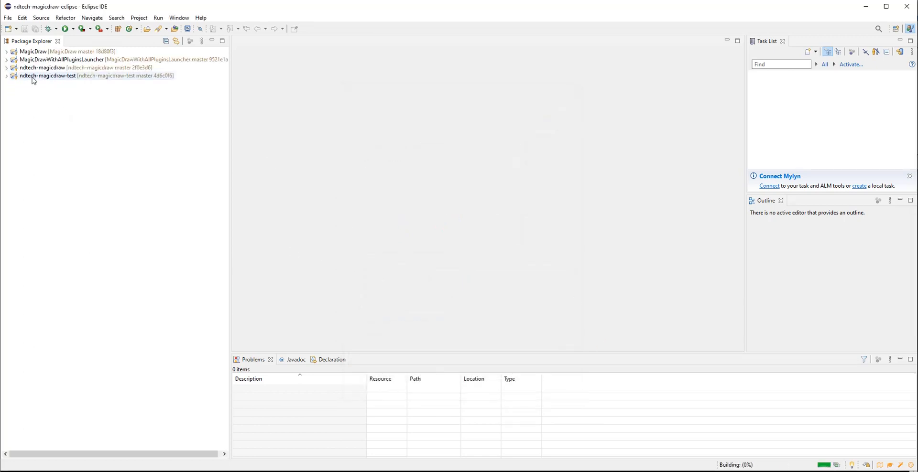
# Step: Inspect the linked location properties of the MAGIC_DRAW_INSTALL_DIRECTORY folder in the MagicDraw project
pyautogui.click(7, 52)
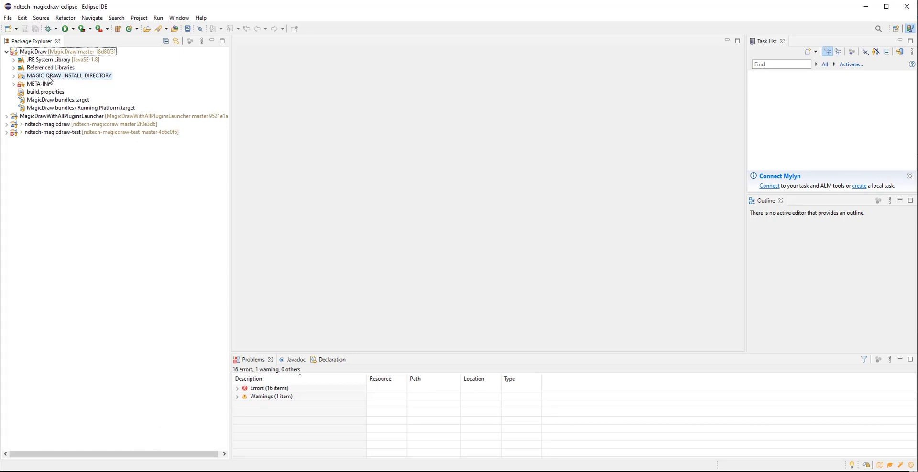
pyautogui.click(78, 78)
pyautogui.rightClick(77, 76)
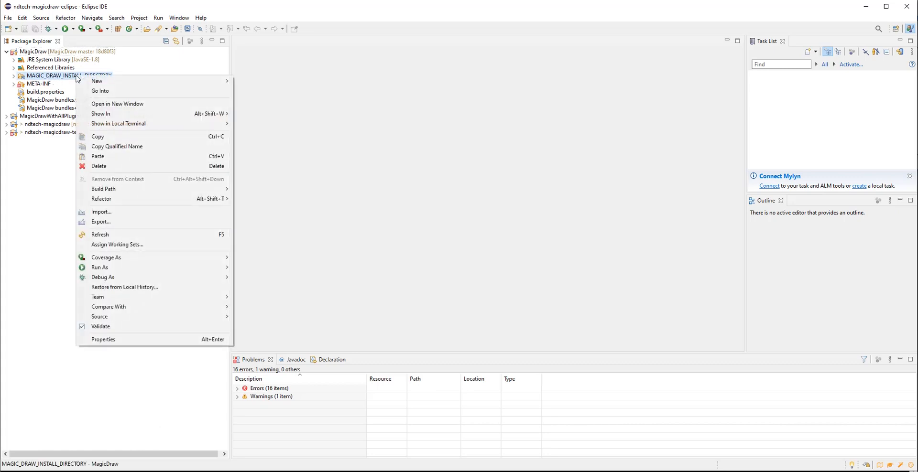
pyautogui.click(127, 340)
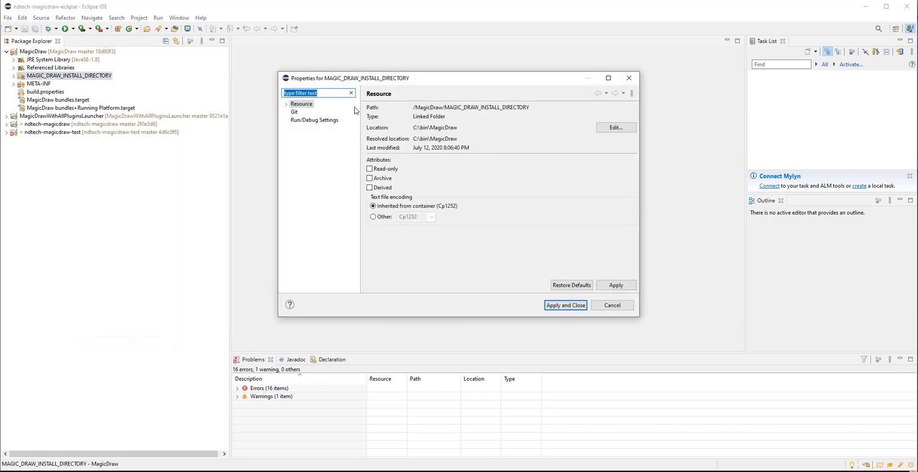
pyautogui.moveTo(427, 78); pyautogui.dragTo(456, 74)
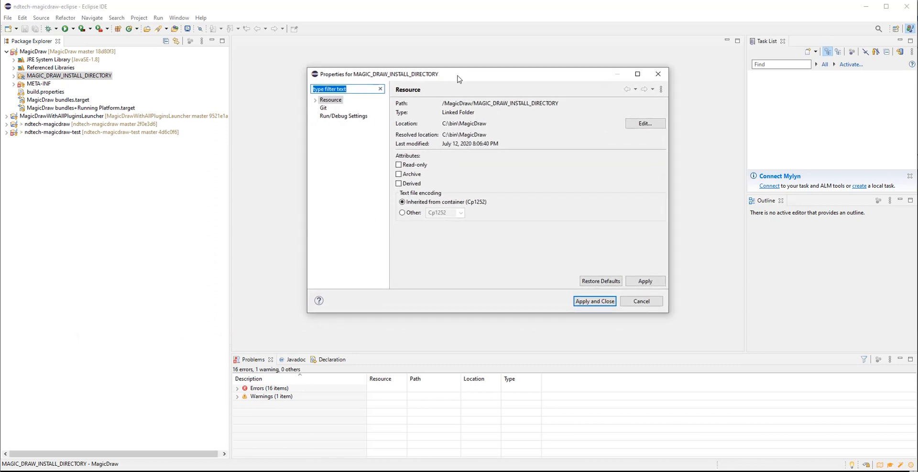
pyautogui.moveTo(444, 125); pyautogui.dragTo(549, 127)
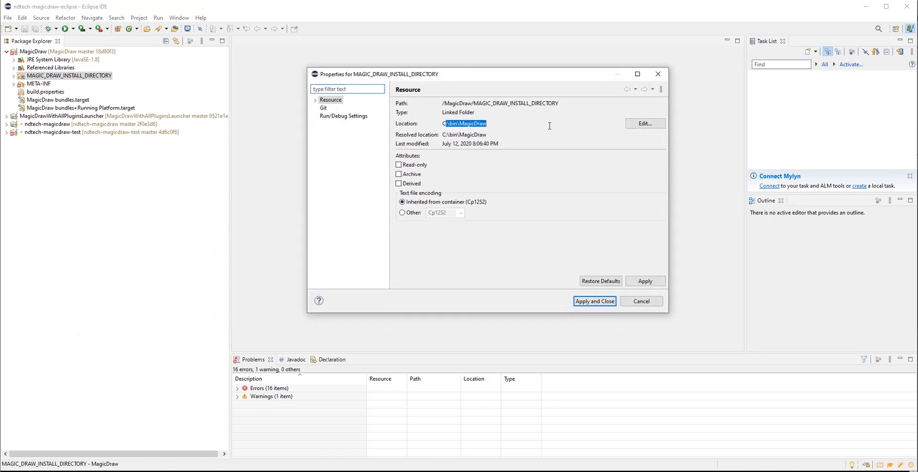
pyautogui.click(645, 124)
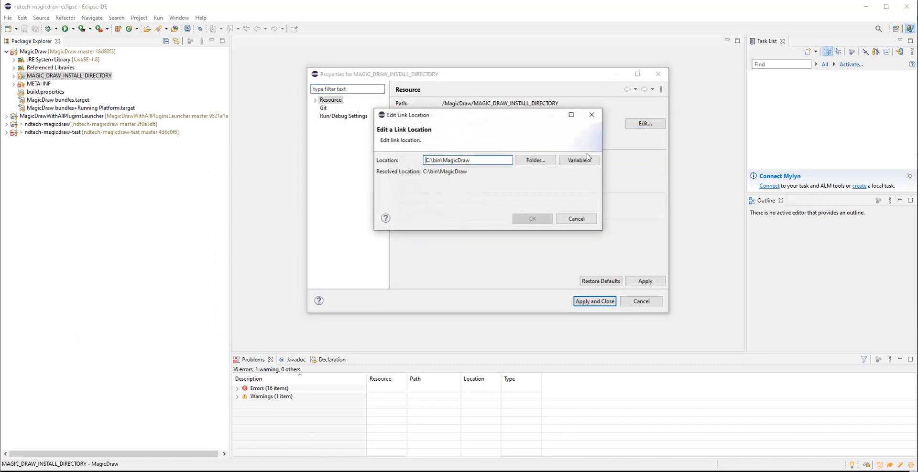
pyautogui.click(580, 220)
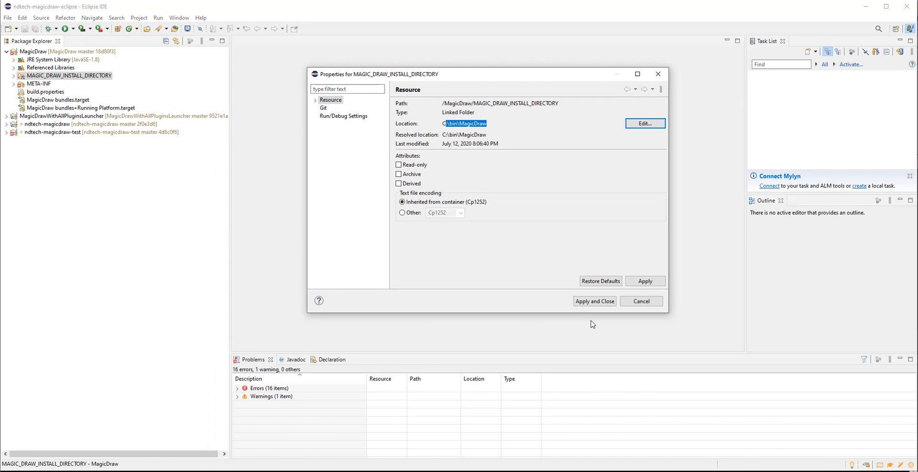
pyautogui.click(648, 303)
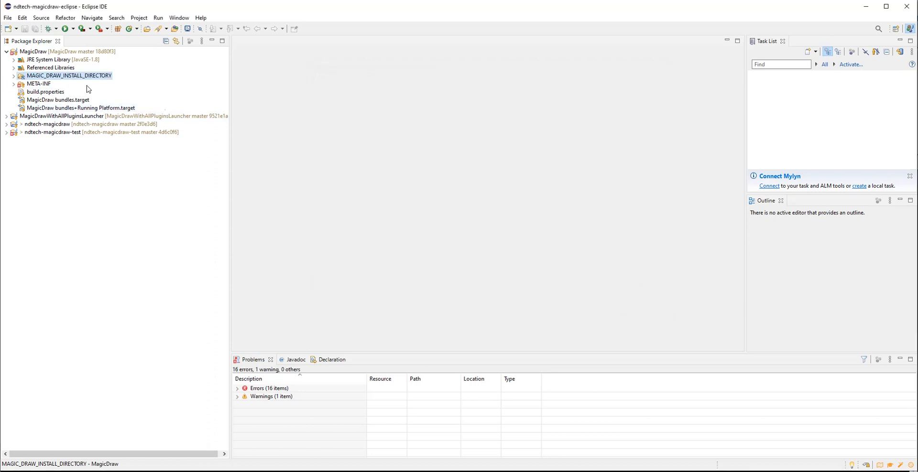
# Step: Open the MagicDraw bundles+Running Platform.target definition
pyautogui.doubleClick(65, 109)
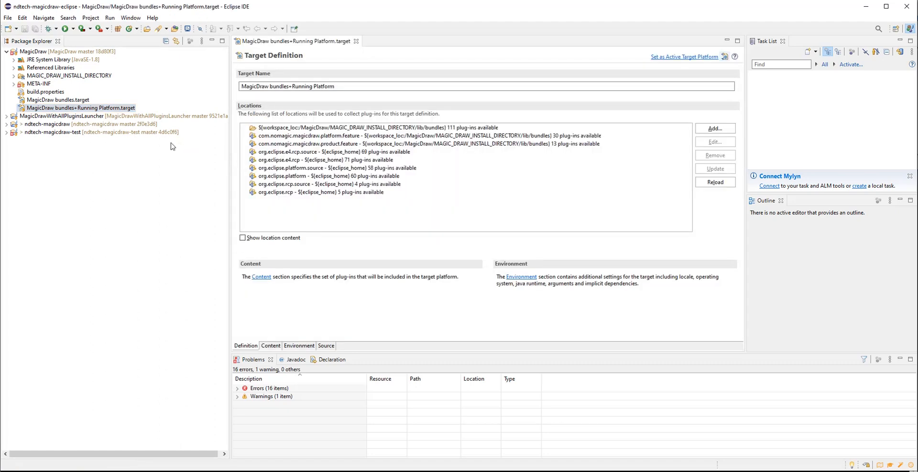
# Step: Set the MagicDraw bundles+Running Platform target definition as the active target platform
pyautogui.click(672, 63)
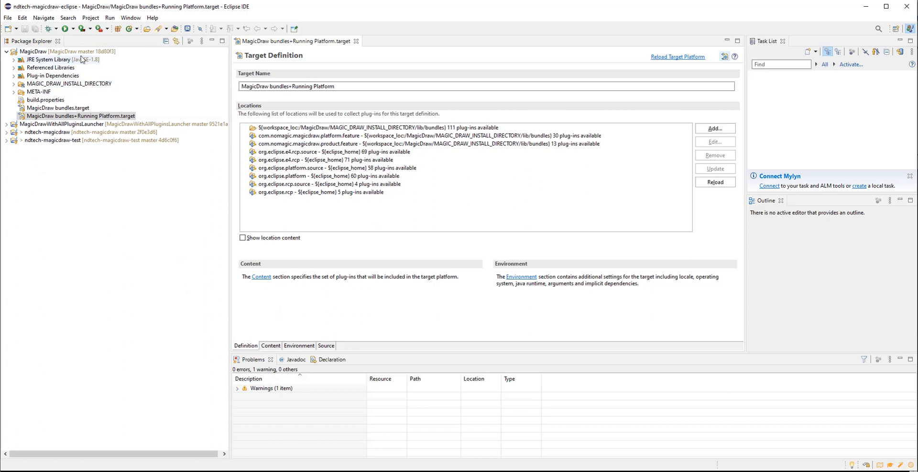
# Step: Open MainPlugin.java from the com.ndtech.magicdraw package in the ndtech-magicdraw project's src folder
pyautogui.click(7, 125)
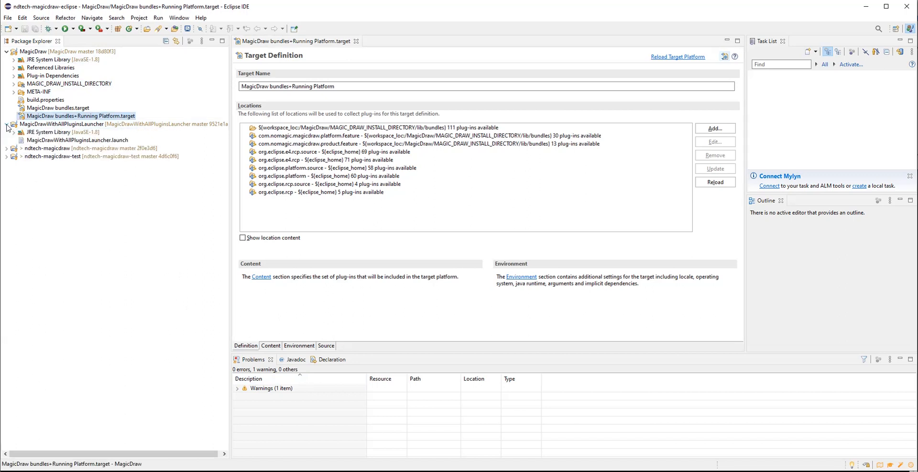
pyautogui.click(69, 141)
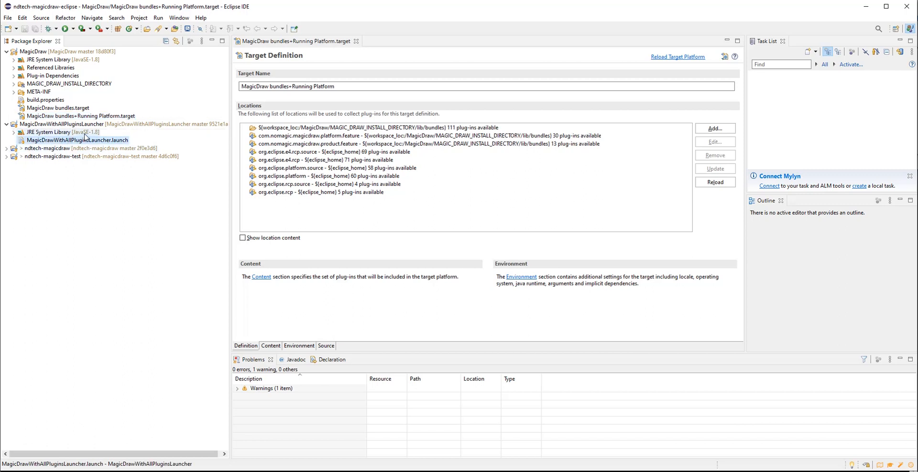
pyautogui.click(6, 149)
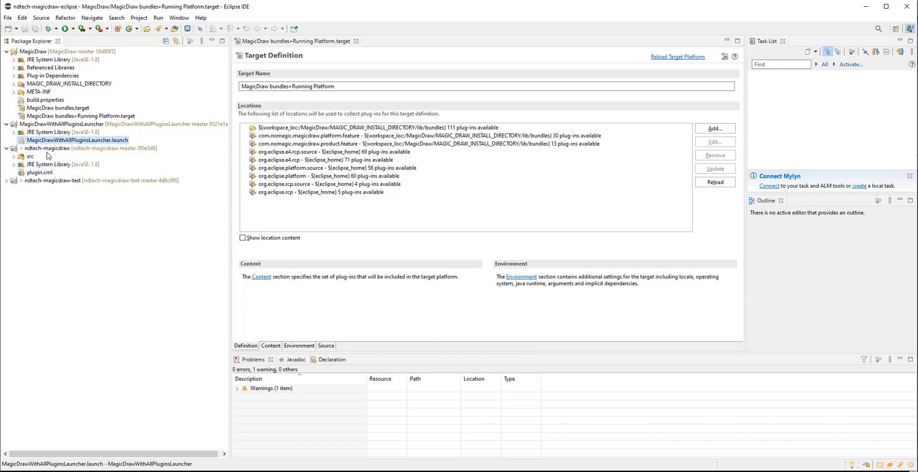
pyautogui.click(13, 156)
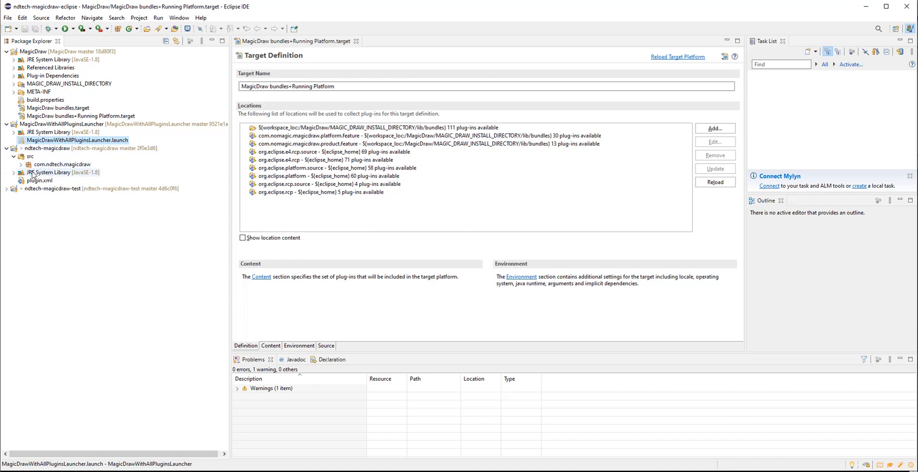
pyautogui.click(21, 165)
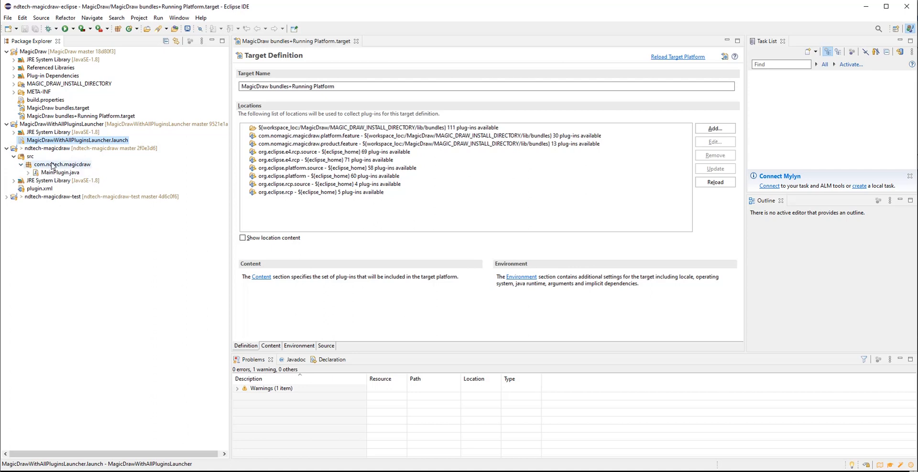
pyautogui.click(50, 173)
pyautogui.doubleClick(51, 172)
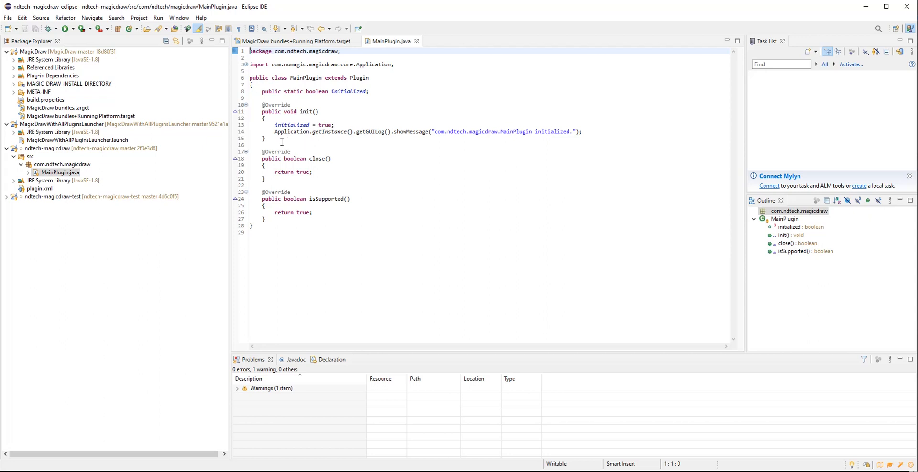
# Step: Add a breakpoint on line 14, the showMessage call inside init()
pyautogui.moveTo(273, 132); pyautogui.dragTo(592, 131)
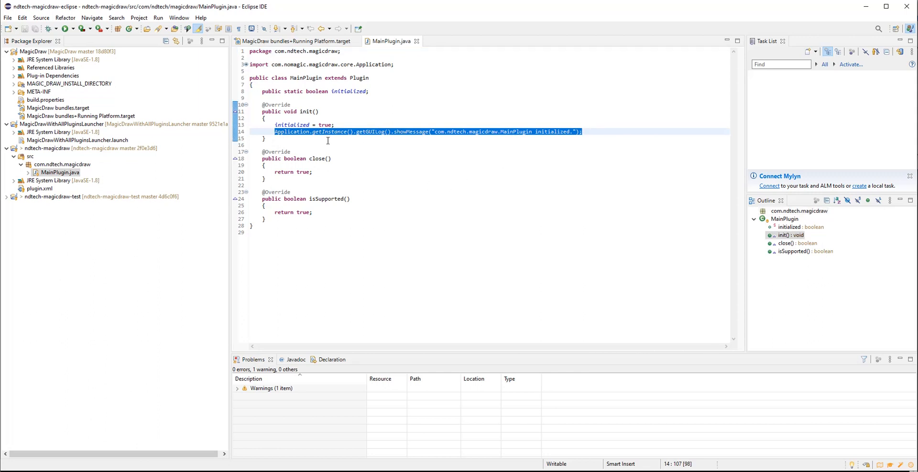
pyautogui.click(301, 140)
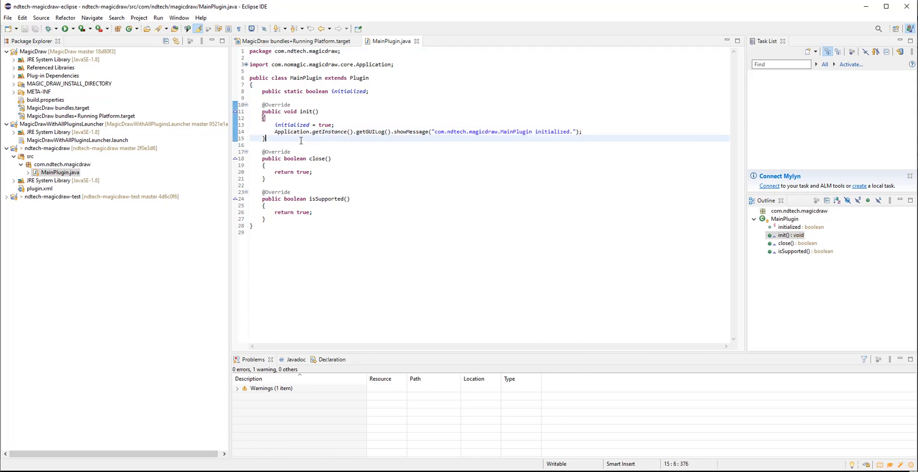
pyautogui.doubleClick(236, 133)
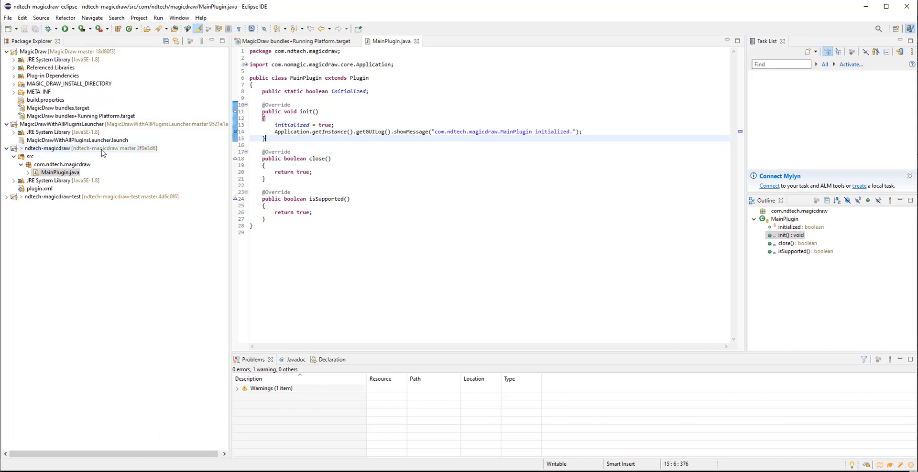
# Step: Debug the MagicDrawWithAllPluginsLauncher launch configuration and switch to the Debug perspective
pyautogui.rightClick(138, 140)
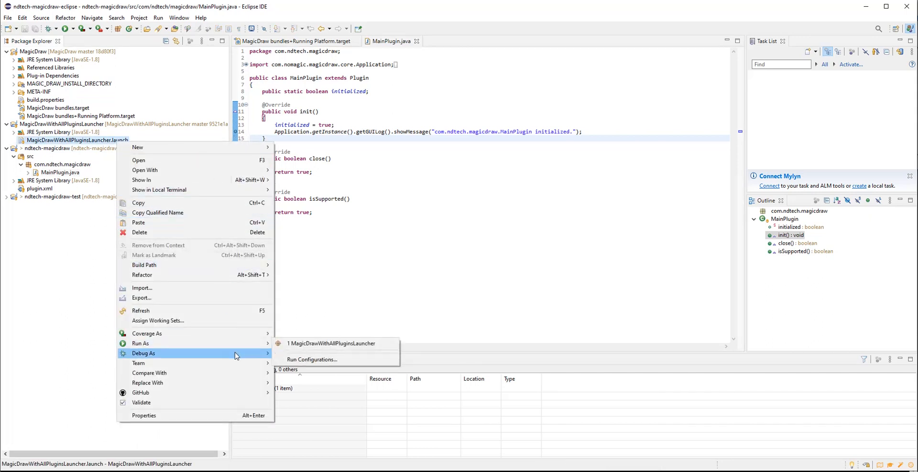
pyautogui.moveTo(236, 353)
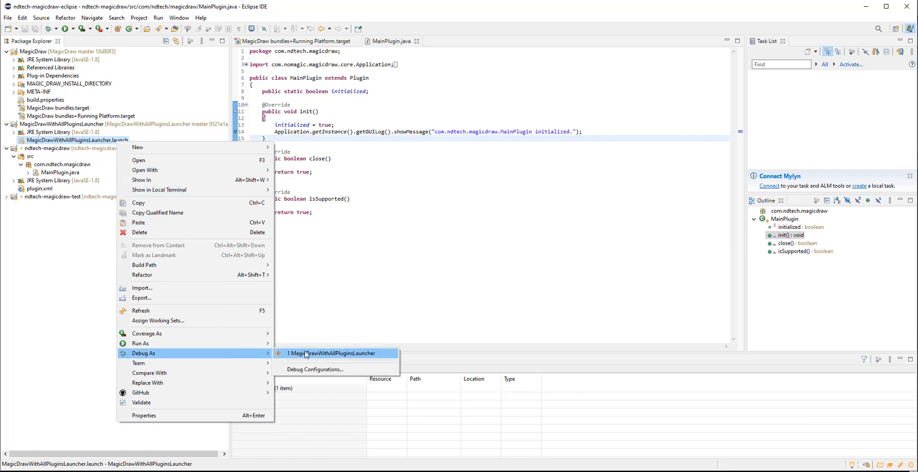
pyautogui.click(305, 354)
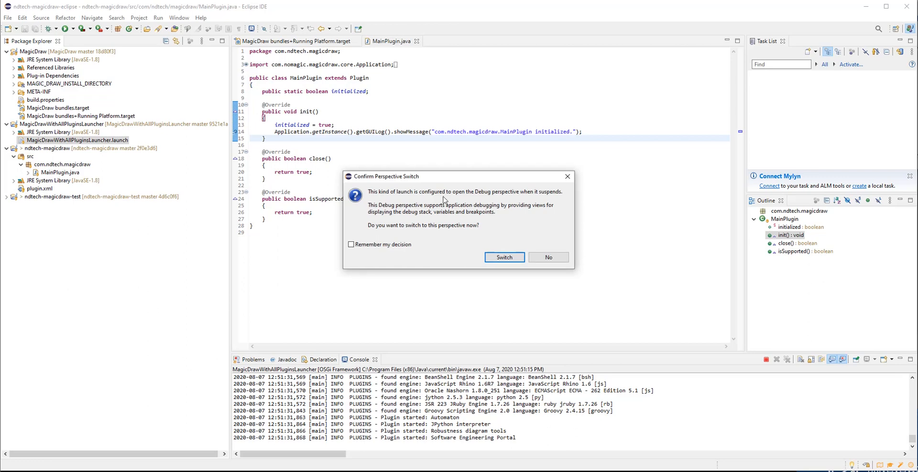
pyautogui.moveTo(434, 176); pyautogui.dragTo(434, 167)
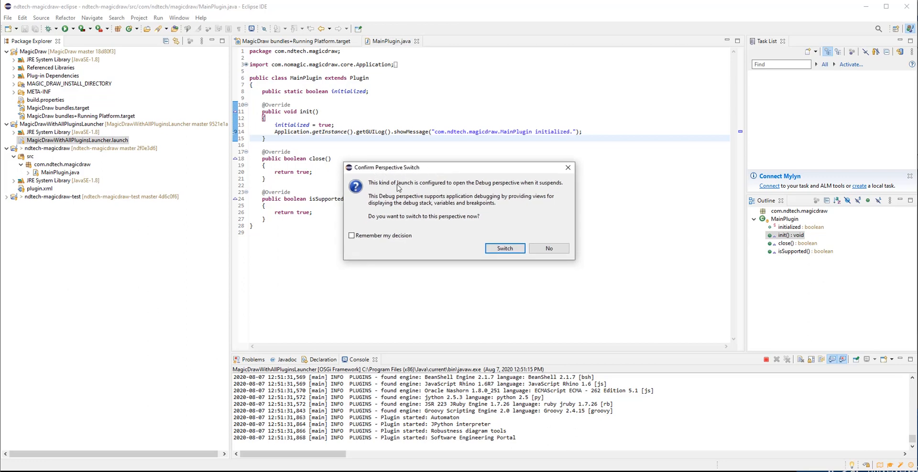
pyautogui.click(503, 249)
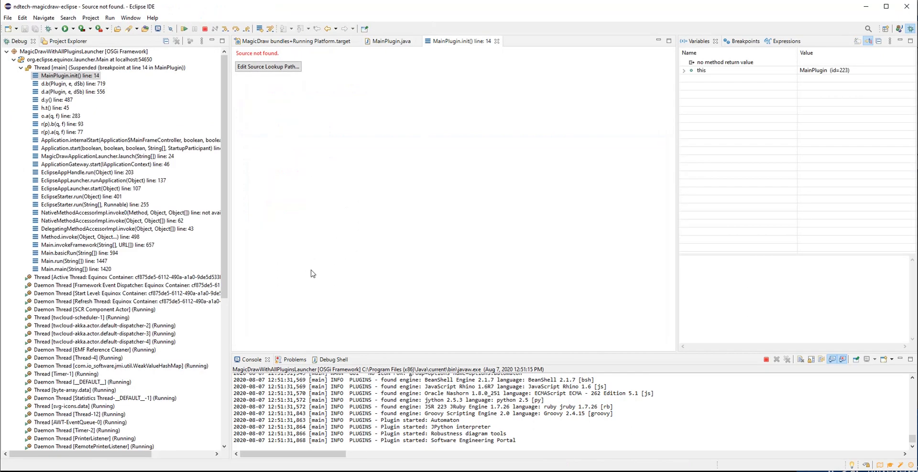
# Step: Start adding a File System Directory container to the suspended thread's source lookup path
pyautogui.click(255, 69)
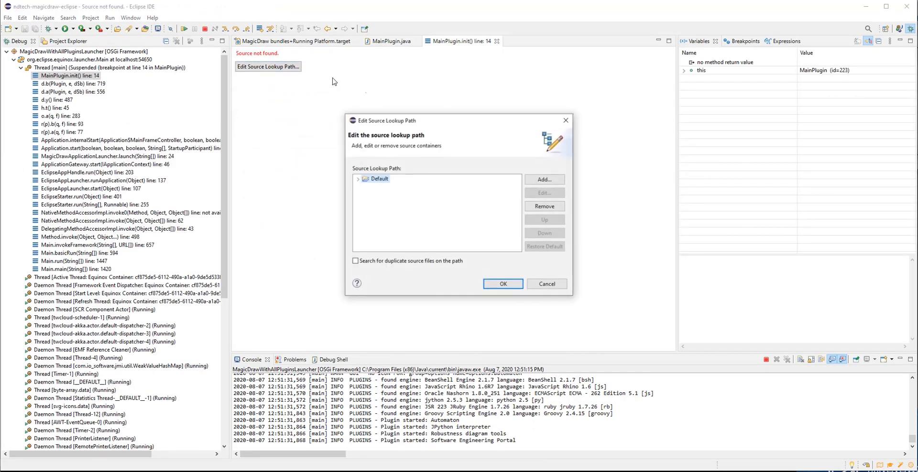
pyautogui.click(357, 179)
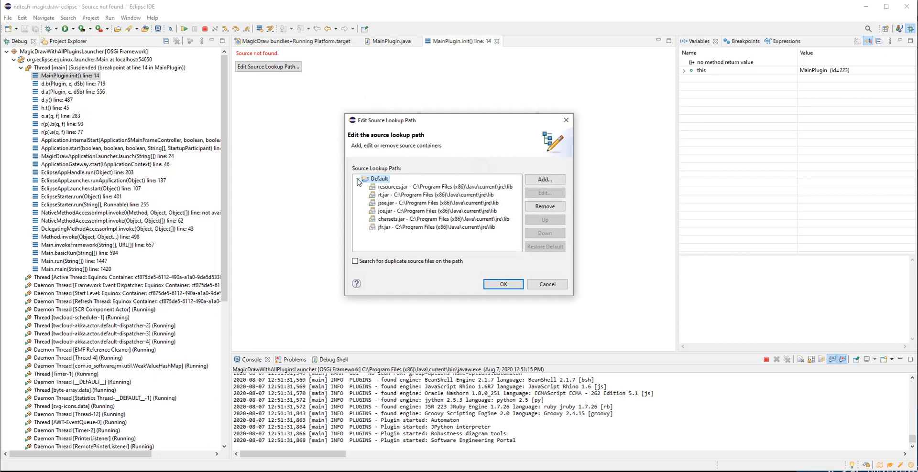
pyautogui.click(545, 179)
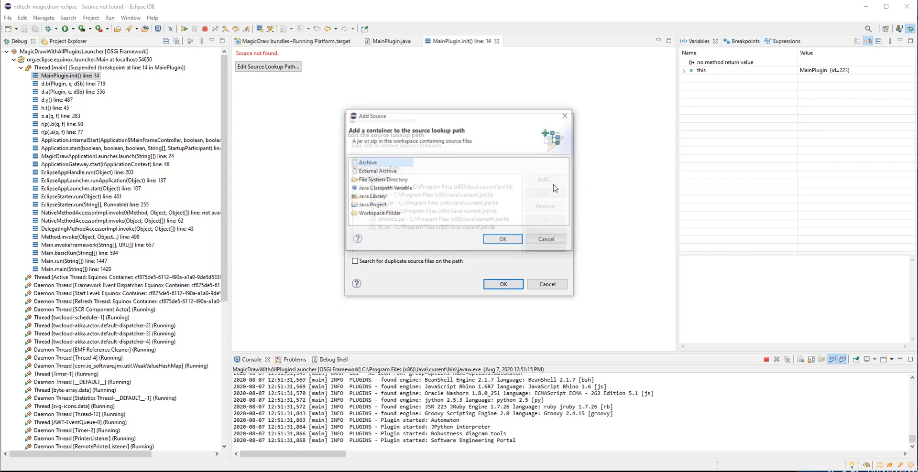
pyautogui.click(380, 180)
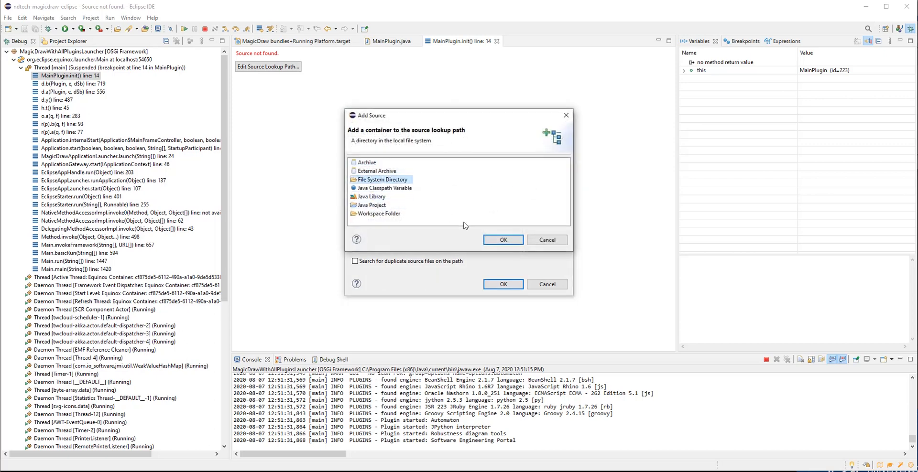
pyautogui.click(491, 241)
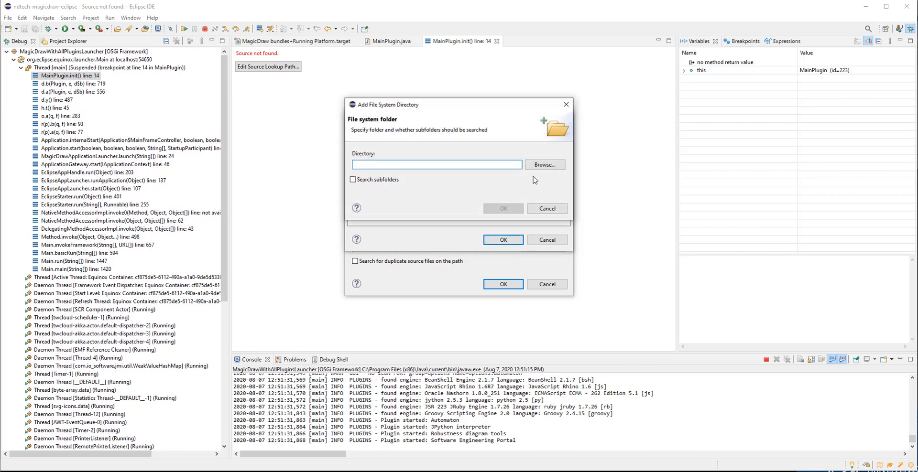
# Step: Choose C:\Projects\demo\ndtech-magicdraw-eclipse\ndtech-magicdraw\src as the source directory and confirm the source lookup path
pyautogui.click(541, 165)
pyautogui.click(621, 135)
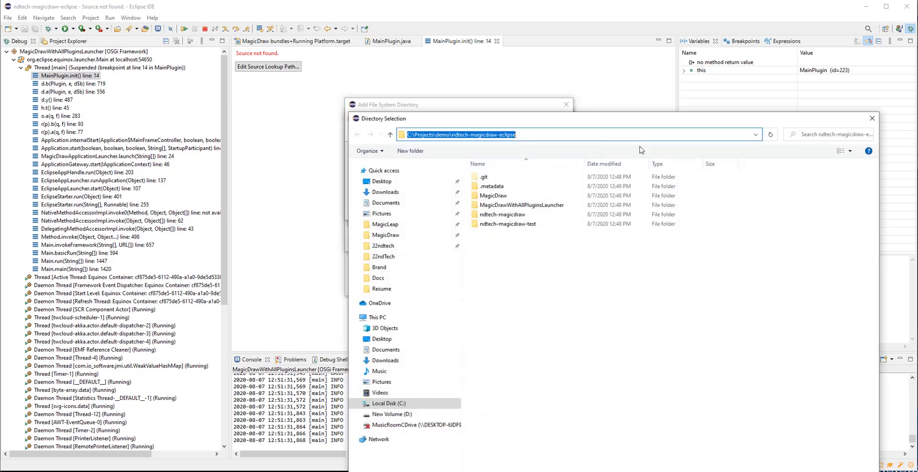
pyautogui.write('C:\\Projects\\demo\\ndtech-magicdraw-eclipse')
pyautogui.press('Return')
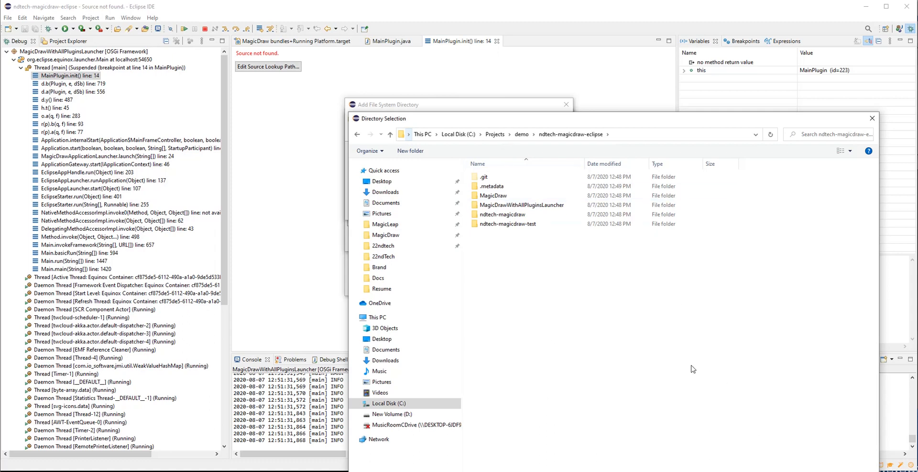
pyautogui.doubleClick(502, 214)
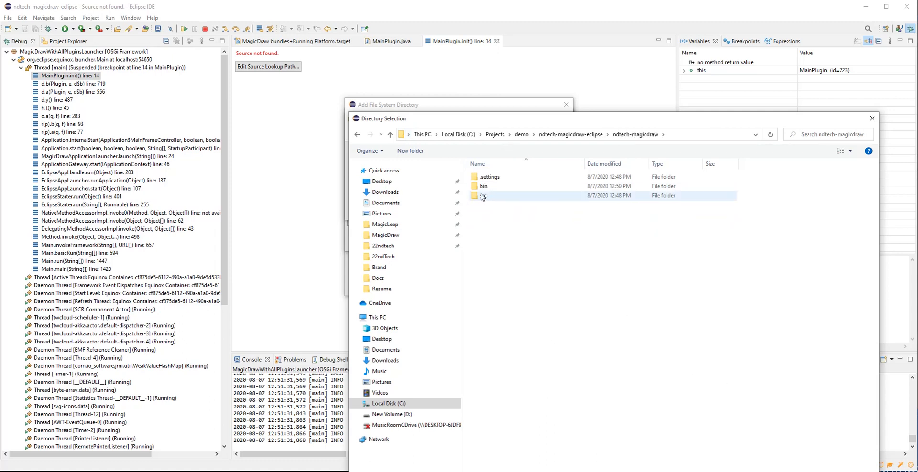
pyautogui.doubleClick(501, 200)
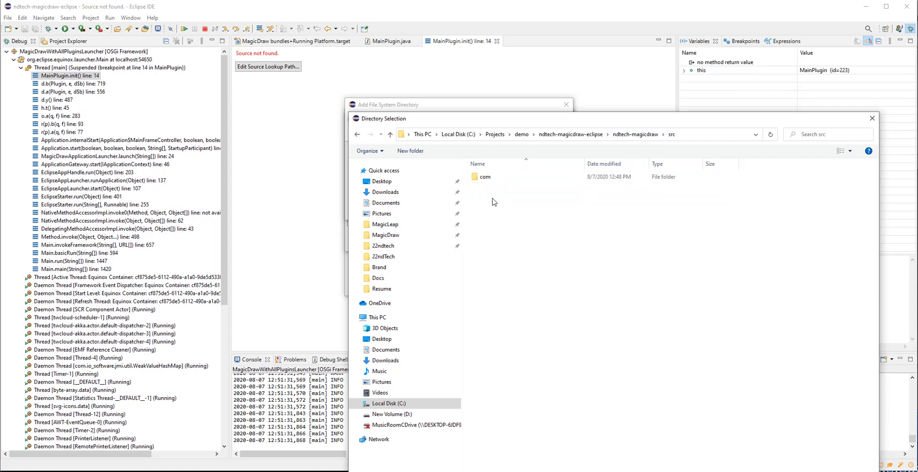
pyautogui.click(796, 471)
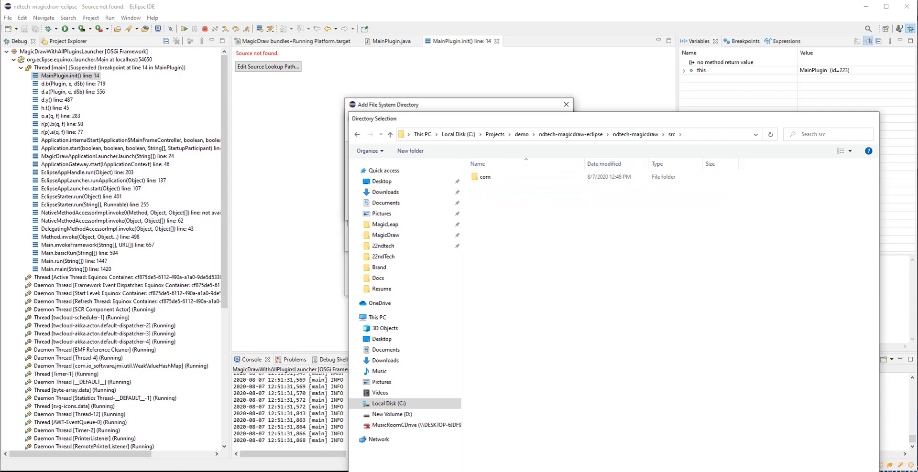
pyautogui.click(504, 211)
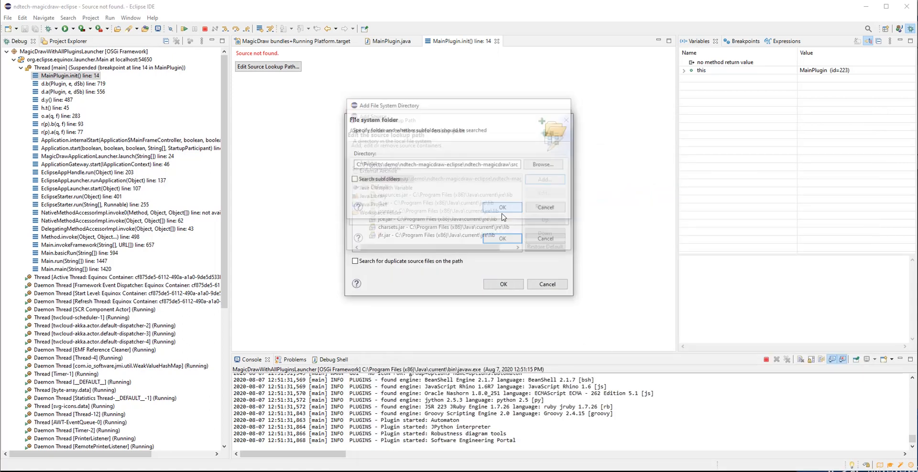
pyautogui.click(497, 284)
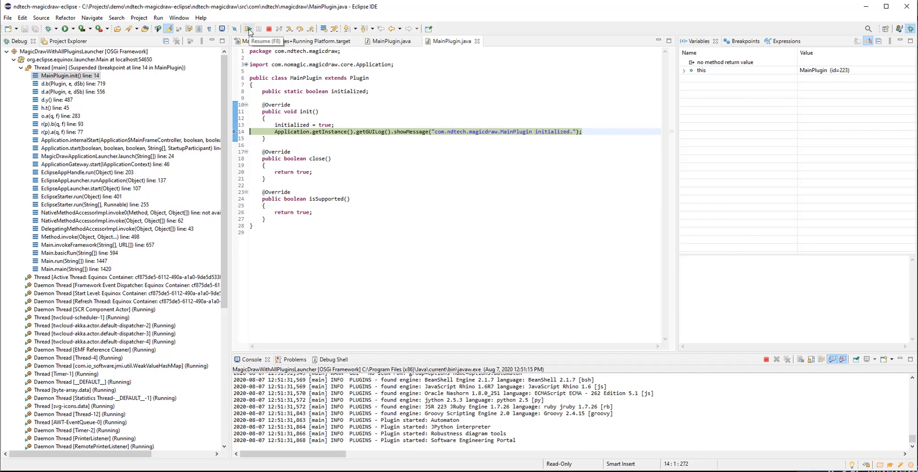
# Step: Resume execution and dismiss the MainPlugin initialized message
pyautogui.click(248, 29)
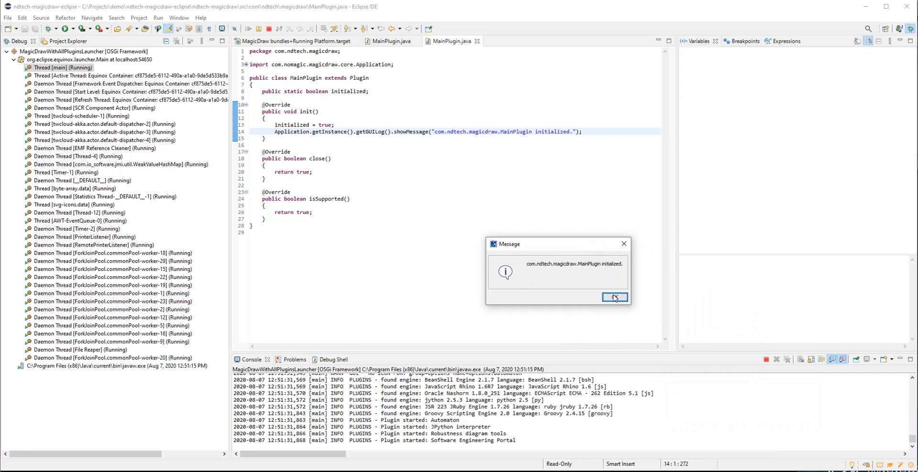
pyautogui.click(614, 297)
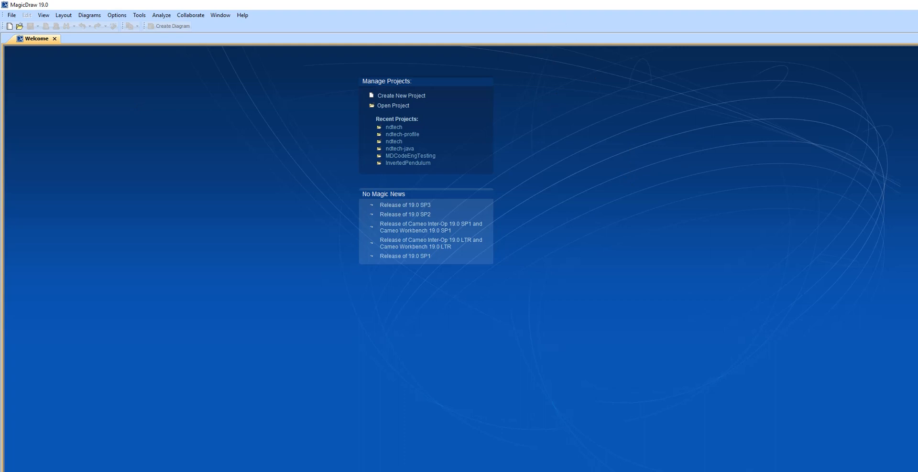
# Step: Switch to the running MagicDraw window and back to Eclipse
pyautogui.hotkey('alt', 'Tab')
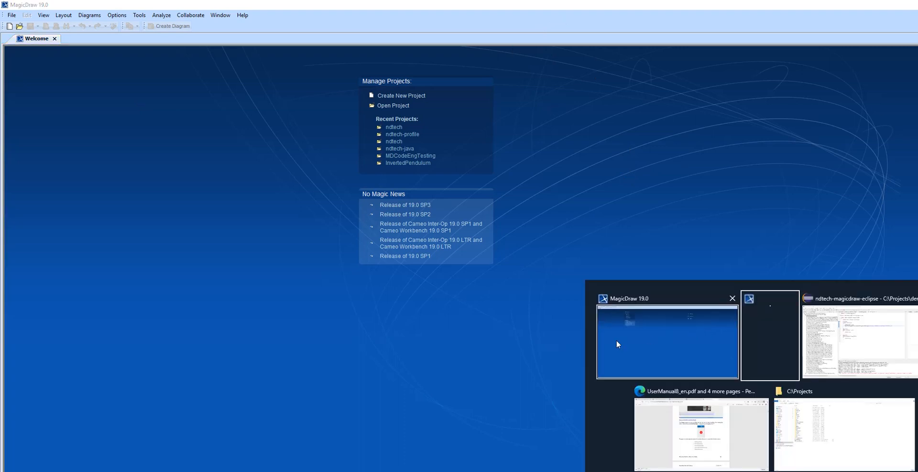
pyautogui.hotkey('alt', 'Tab')
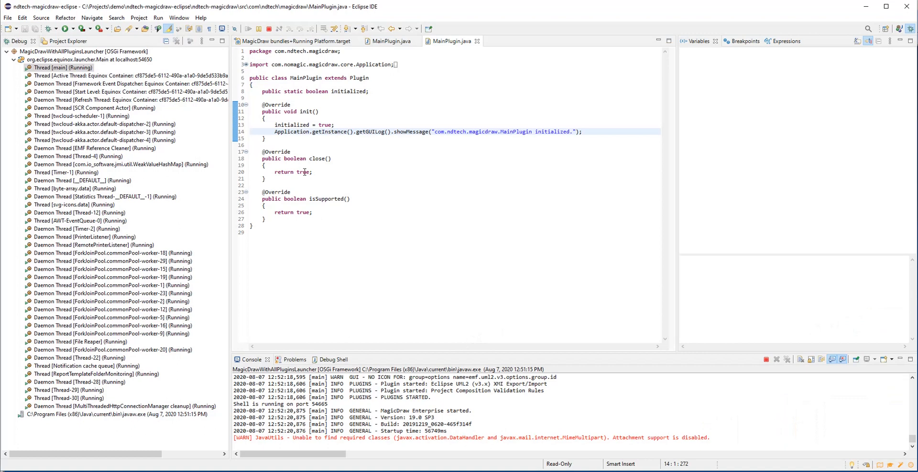
# Step: Toggle a breakpoint on line 20, the return statement inside close()
pyautogui.click(236, 173)
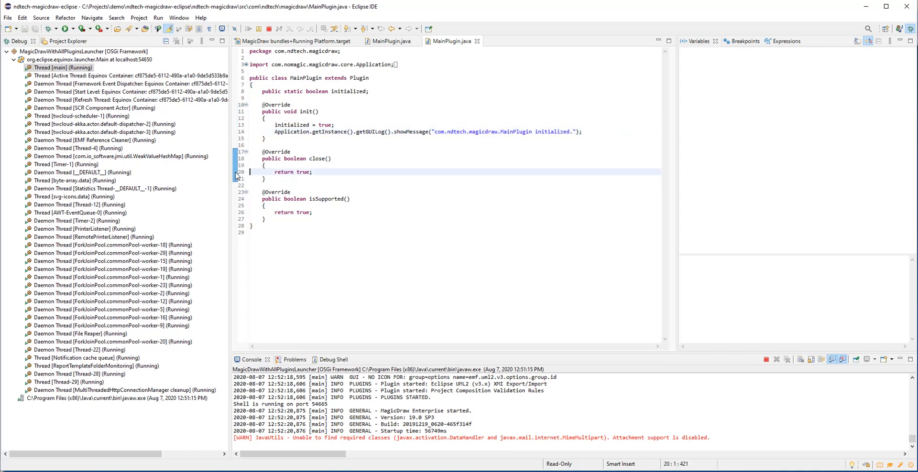
pyautogui.rightClick(236, 176)
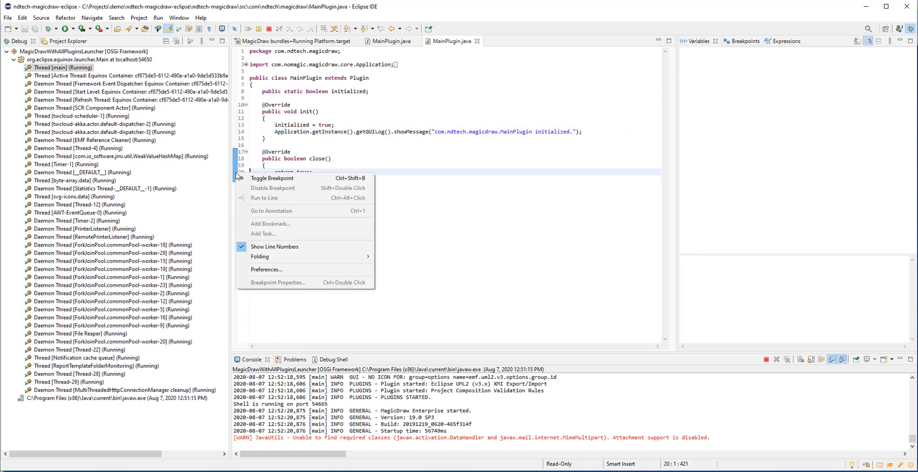
pyautogui.click(264, 180)
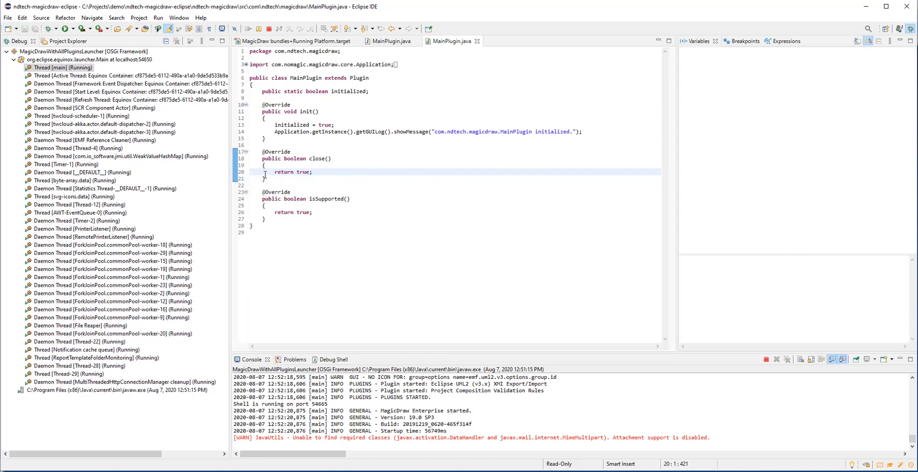
pyautogui.rightClick(263, 172)
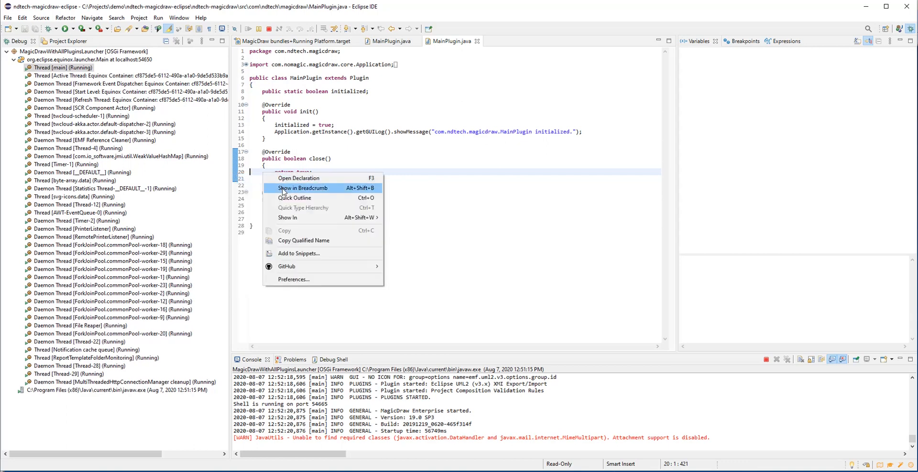
# Step: Add a line breakpoint on line 20, the return statement in close(), from the editor's ruler
pyautogui.rightClick(238, 173)
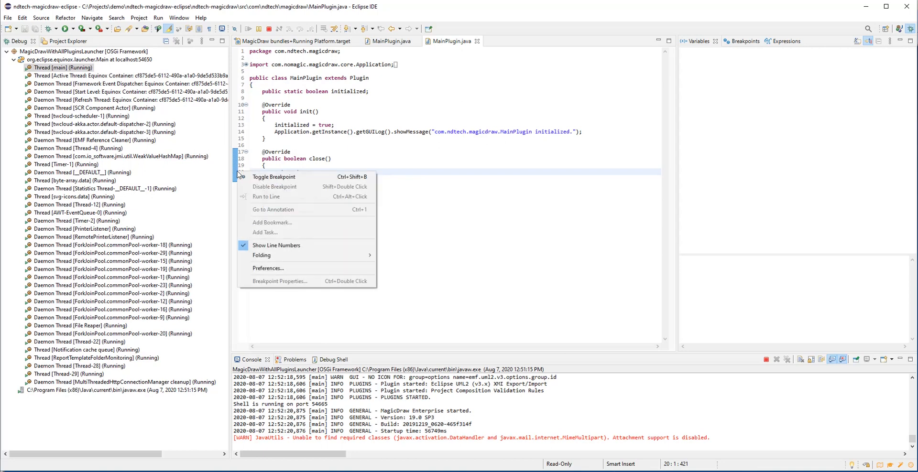
pyautogui.click(268, 177)
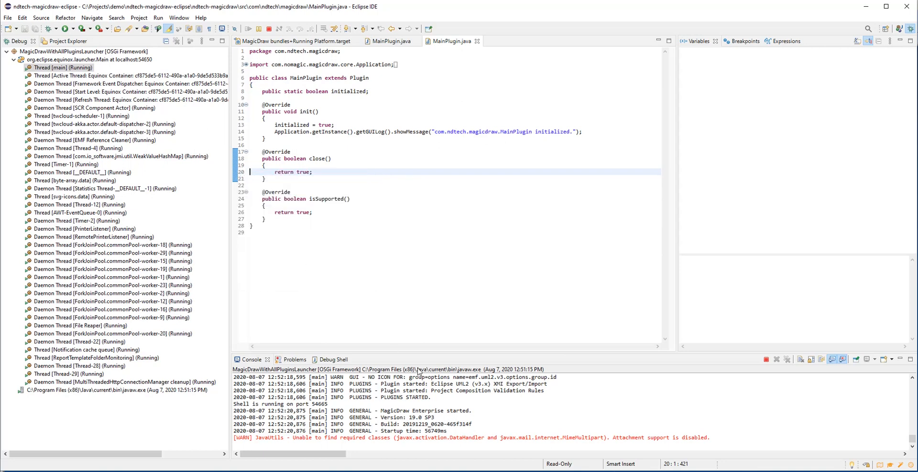
# Step: Switch over to the MagicDraw window and return to Eclipse to inspect the suspended close() call
pyautogui.hotkey('alt', 'Tab')
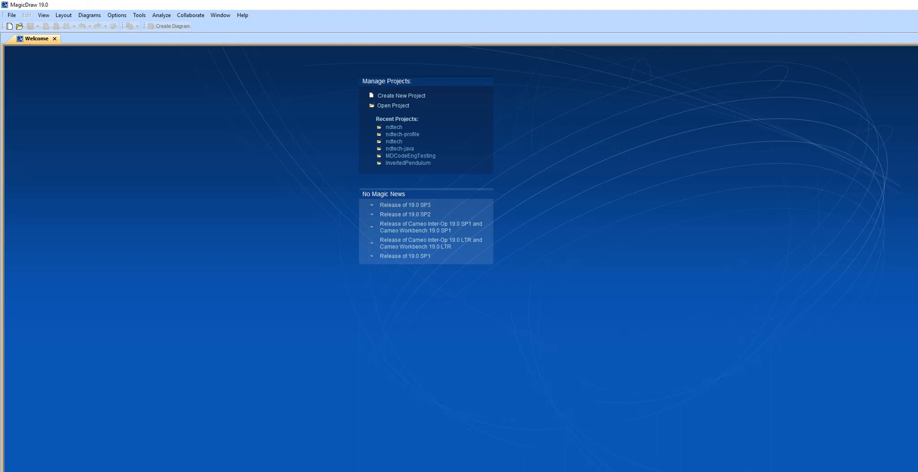
pyautogui.hotkey('alt', 'Tab')
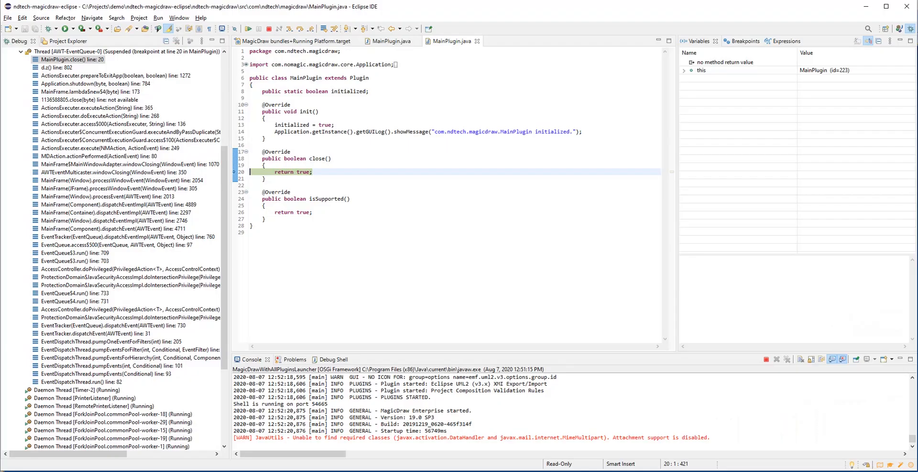
# Step: Resume execution of the suspended MagicDraw thread and review the console output
pyautogui.click(248, 30)
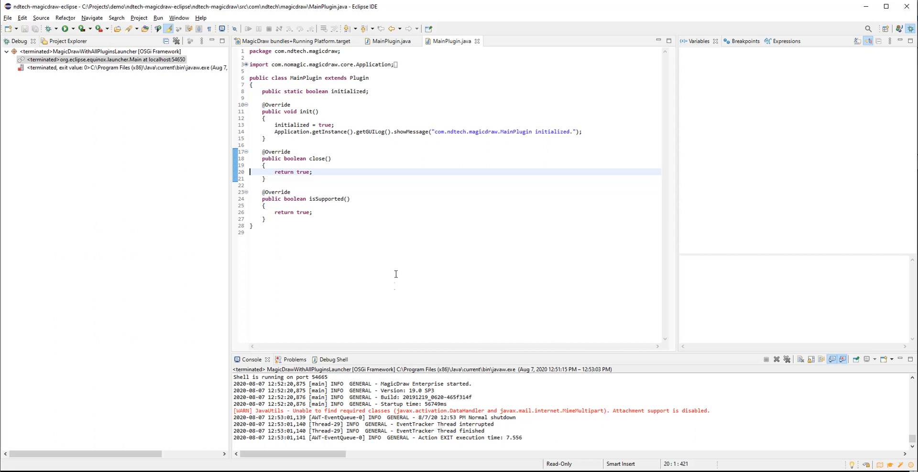
pyautogui.click(438, 403)
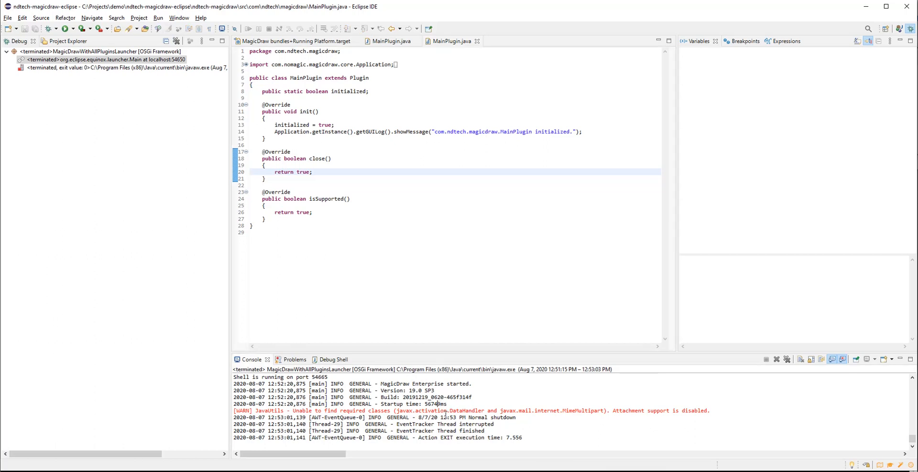